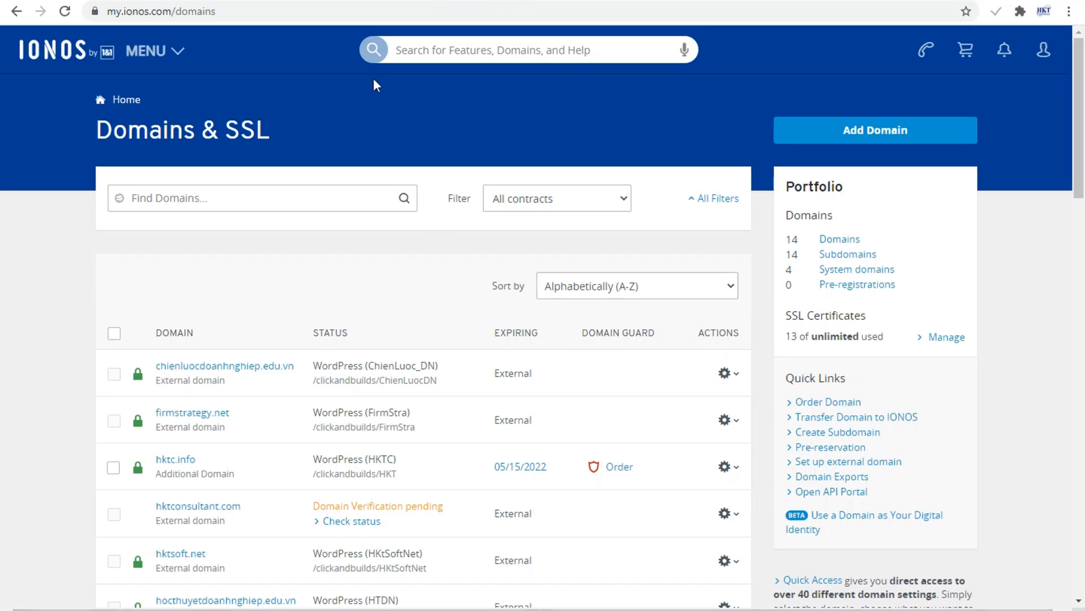
From Websites & Stores, create a new project and choose Popular CMS in the App Center.
{"action": "left_click", "coordinate": [146, 50]}
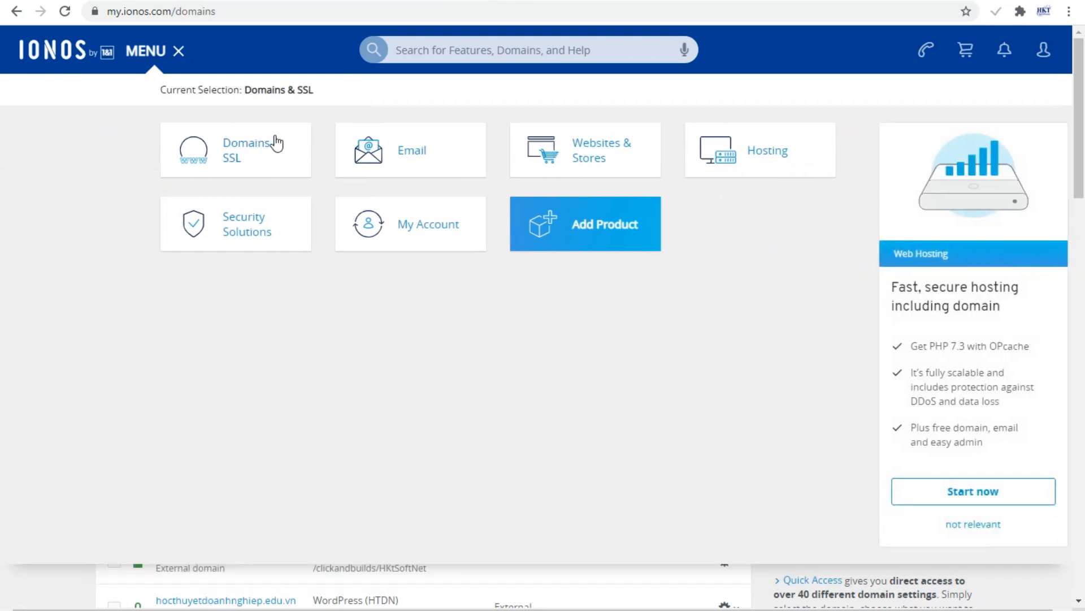
{"action": "left_click", "coordinate": [495, 160]}
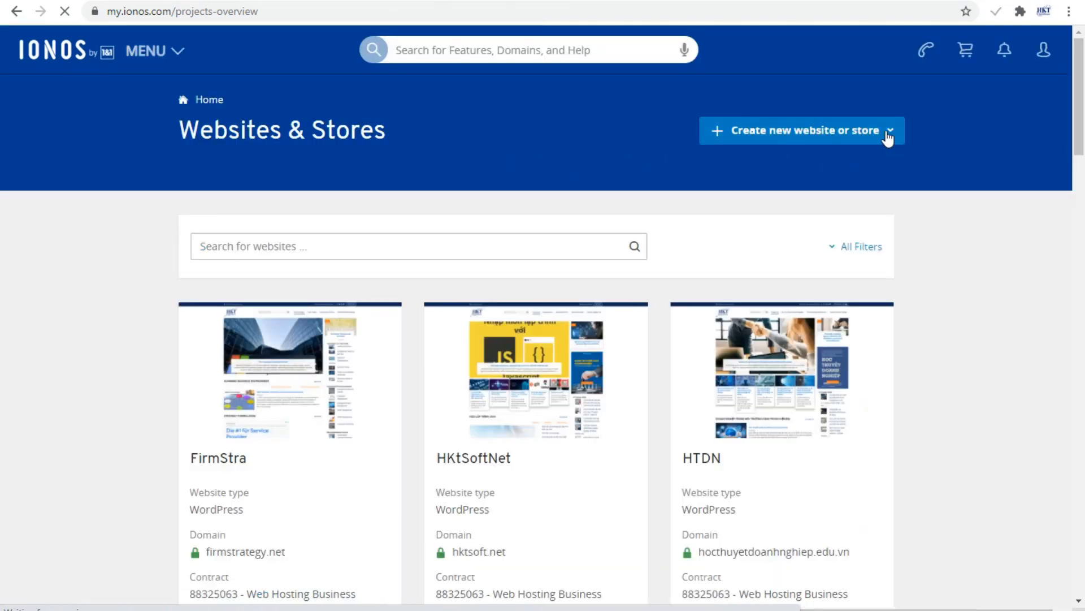
{"action": "left_click", "coordinate": [889, 131]}
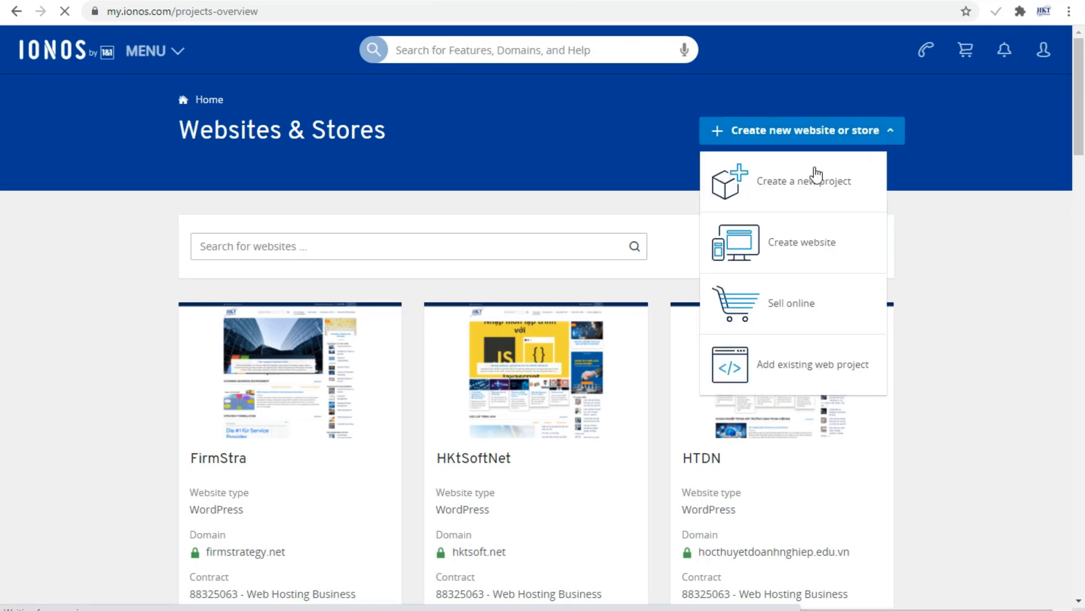
{"action": "left_click", "coordinate": [788, 181]}
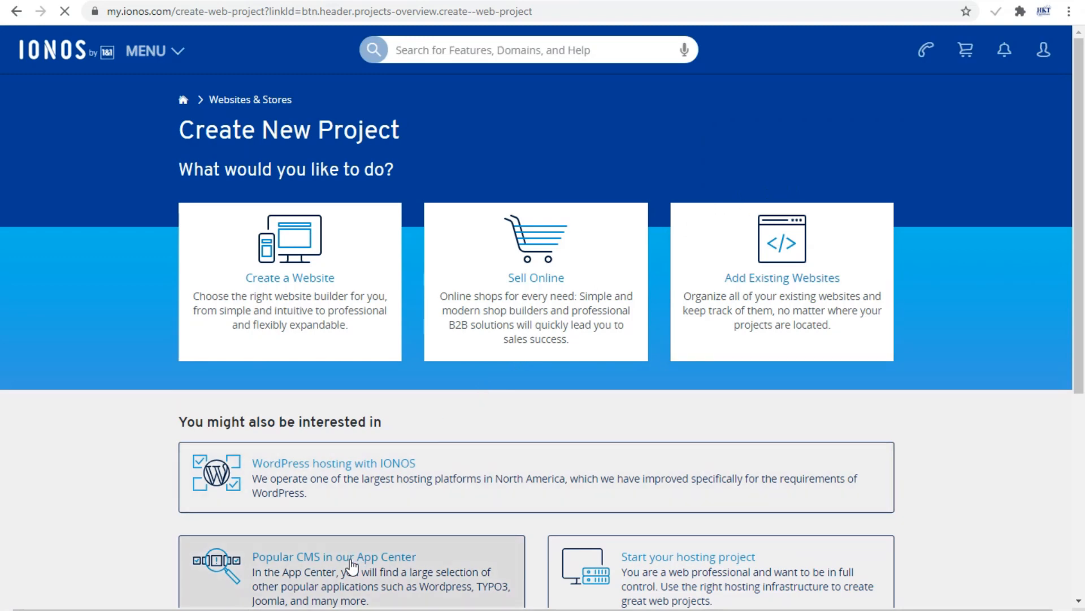
{"action": "scroll", "coordinate": [359, 571], "scroll_direction": "down", "scroll_amount": 3}
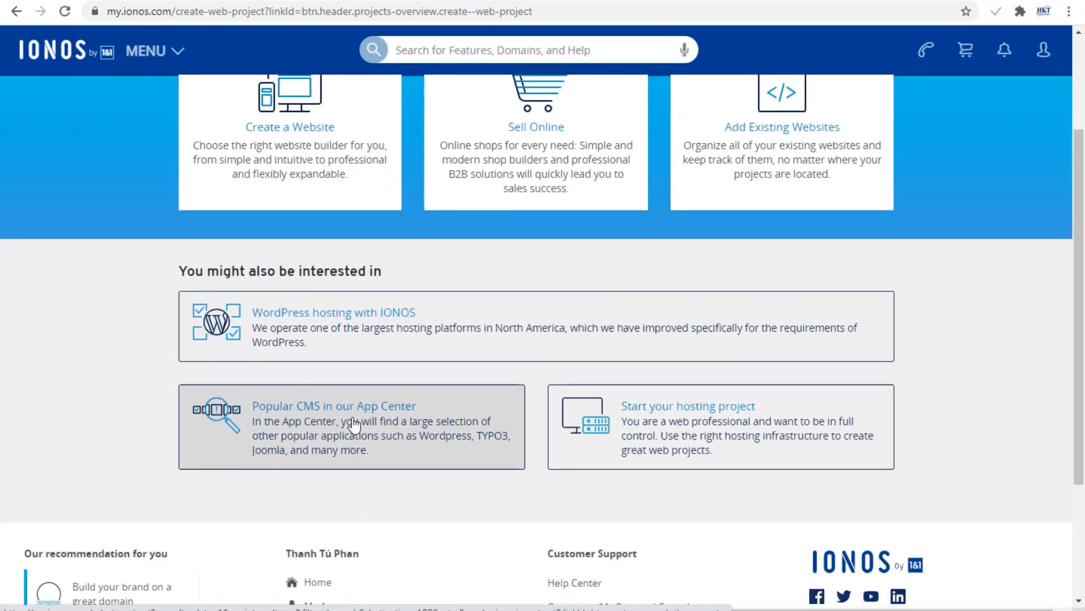
{"action": "left_click", "coordinate": [353, 424]}
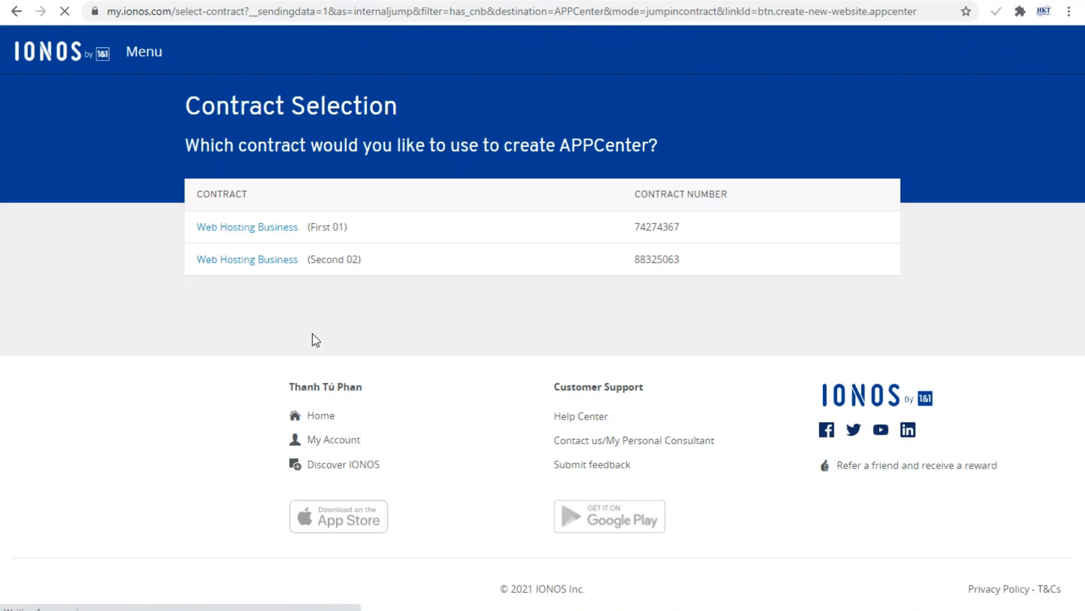
Pick the second Web Hosting Business contract and open the WordPress app's details.
{"action": "left_click", "coordinate": [262, 259]}
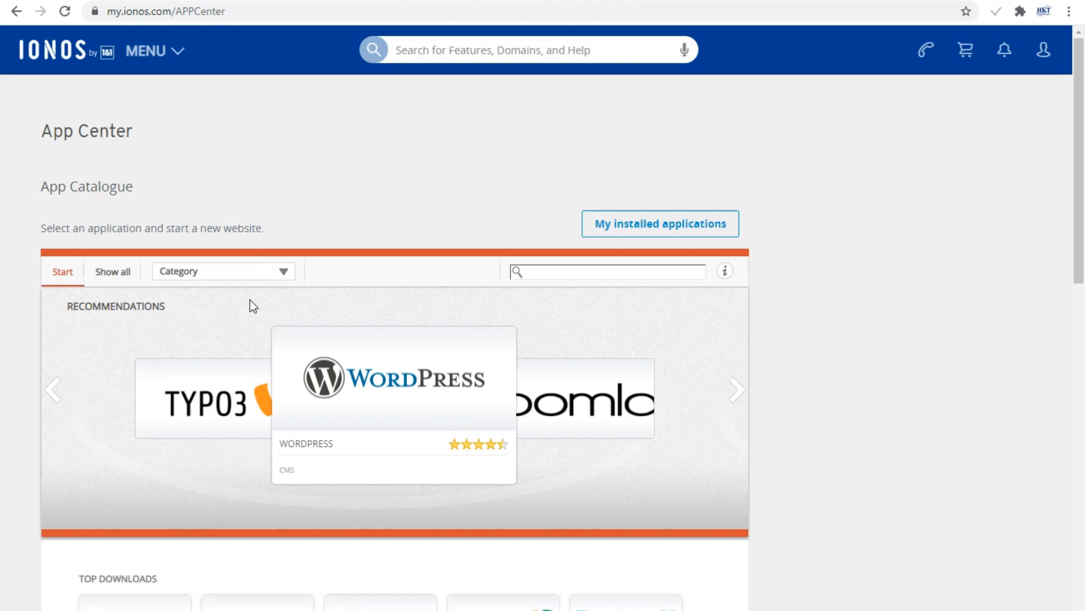
{"action": "mouse_move", "coordinate": [511, 395]}
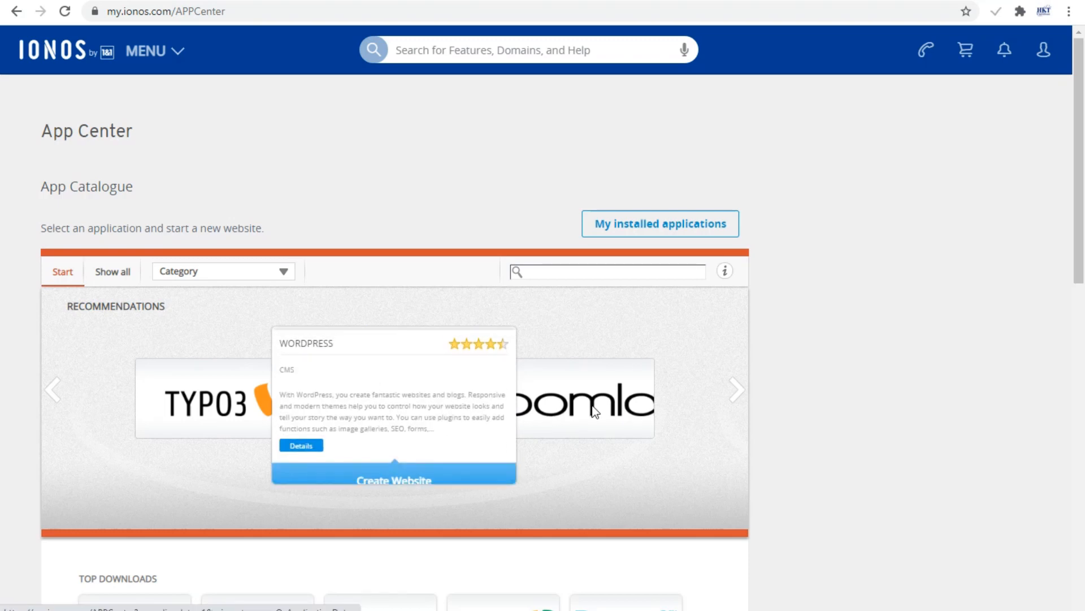
{"action": "left_click", "coordinate": [353, 407]}
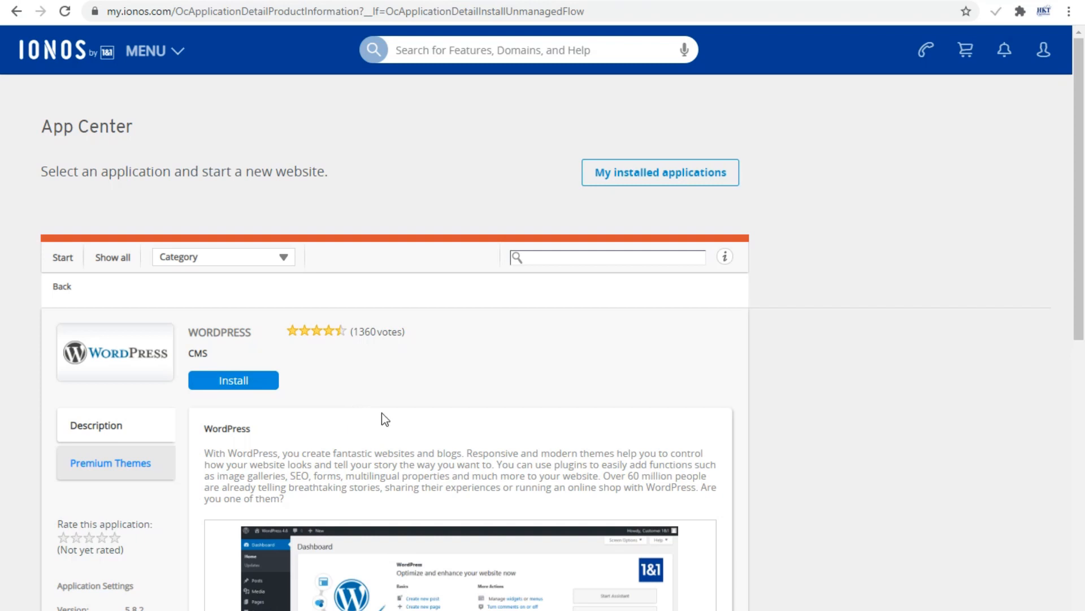
Install WordPress with the website title 'HKTTest' and create the website.
{"action": "left_click", "coordinate": [239, 386]}
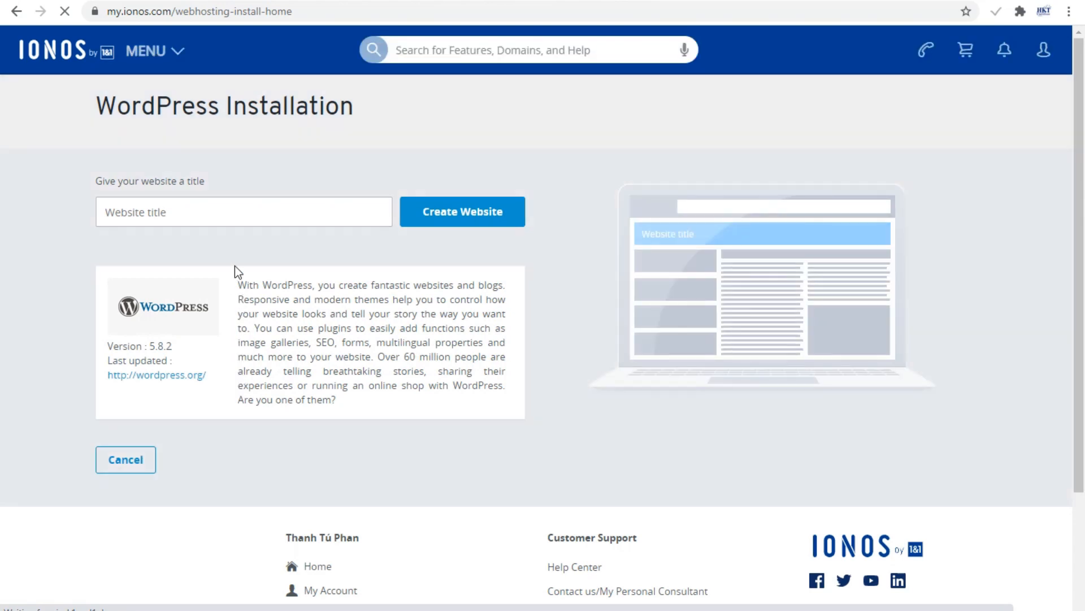
{"action": "left_click", "coordinate": [228, 214]}
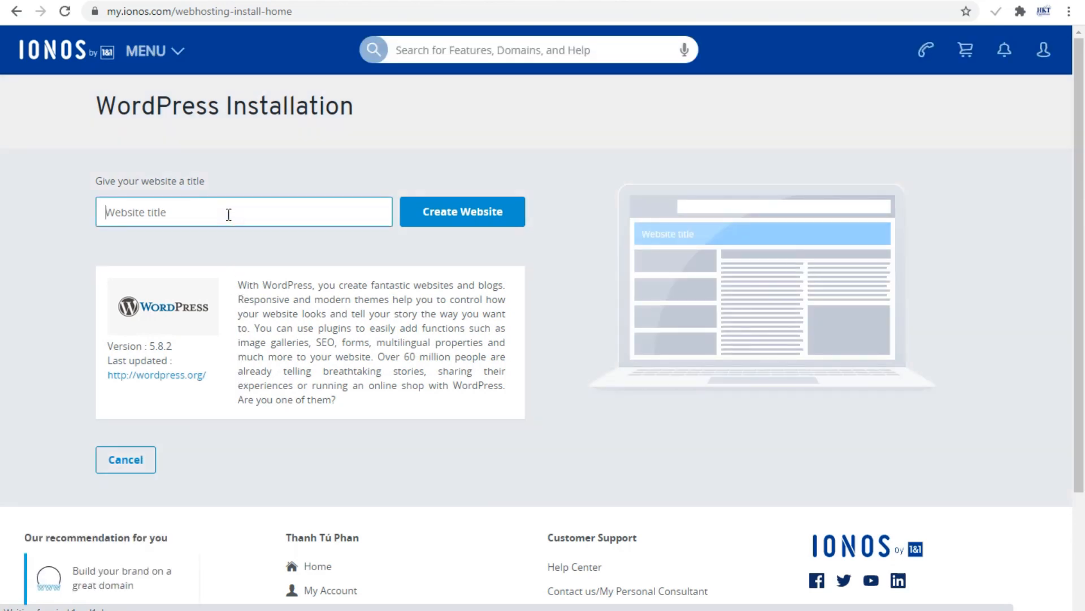
{"action": "type", "text": "HKTTe"}
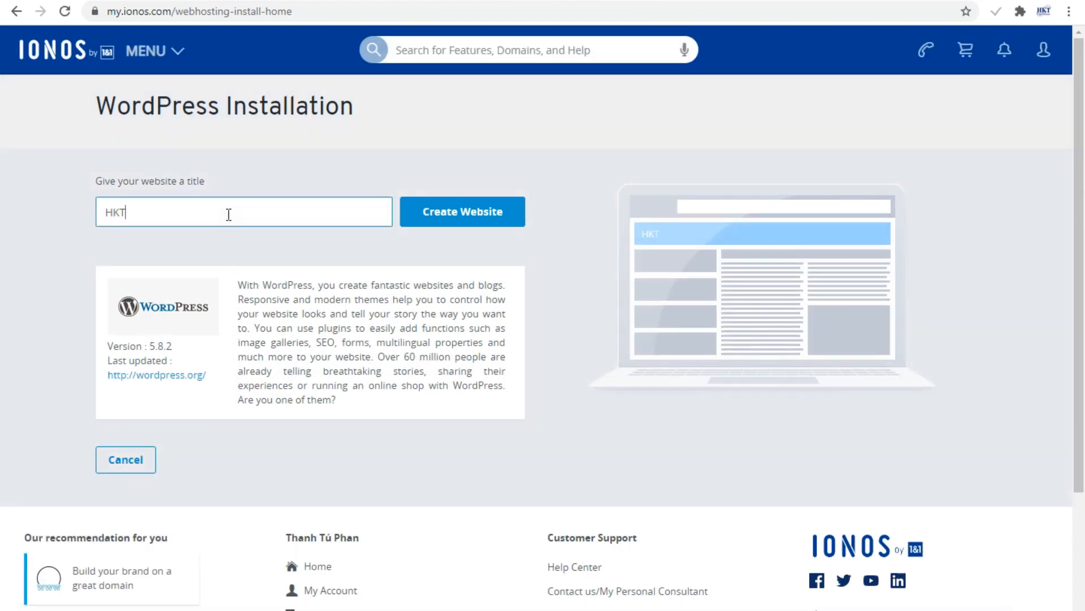
{"action": "type", "text": "st"}
{"action": "left_click", "coordinate": [441, 210]}
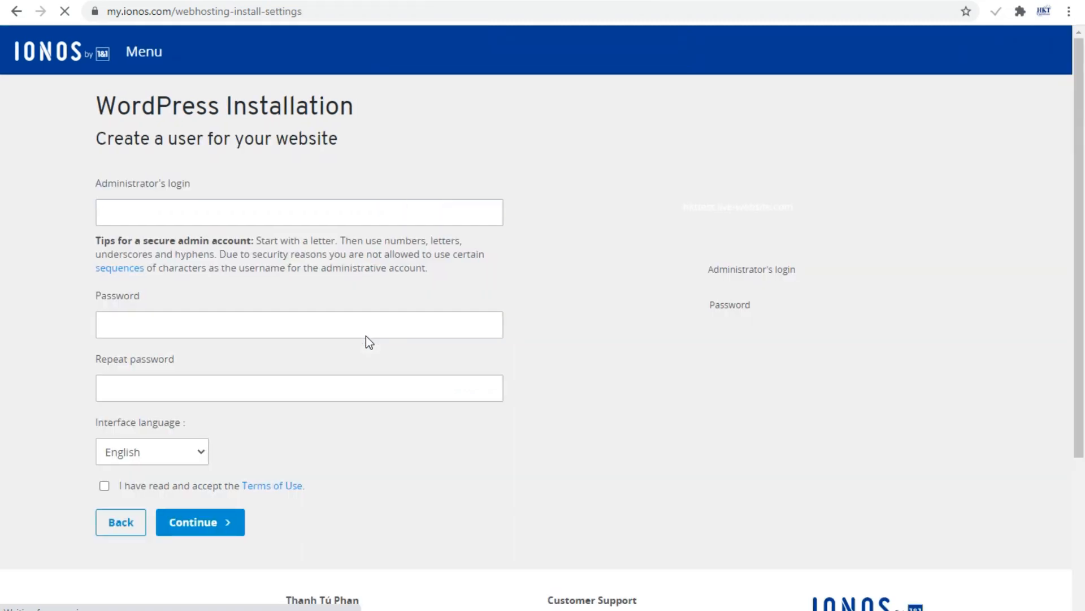
Enter the administrator login name and password twice, accept the Terms of Use, and continue.
{"action": "left_click", "coordinate": [266, 211]}
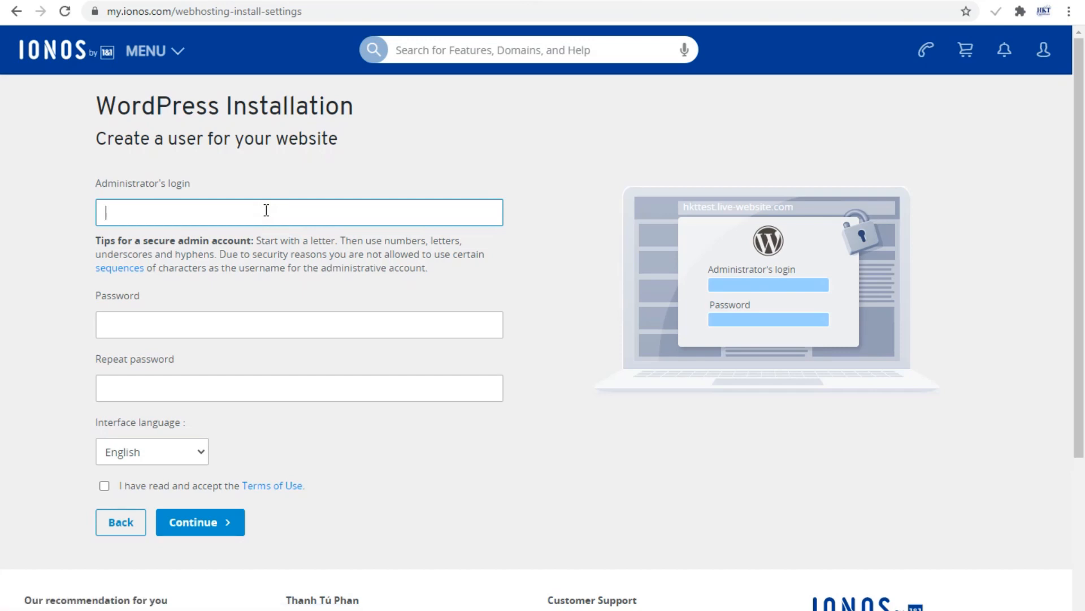
{"action": "type", "text": "hkt"}
{"action": "key", "text": "Tab"}
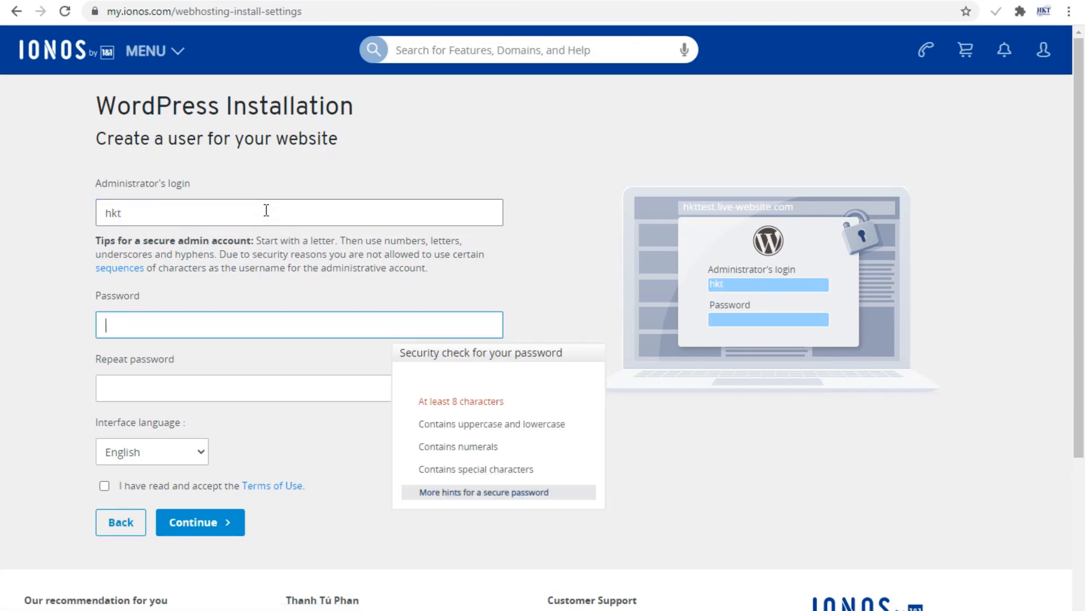
{"action": "type", "text": "*******"}
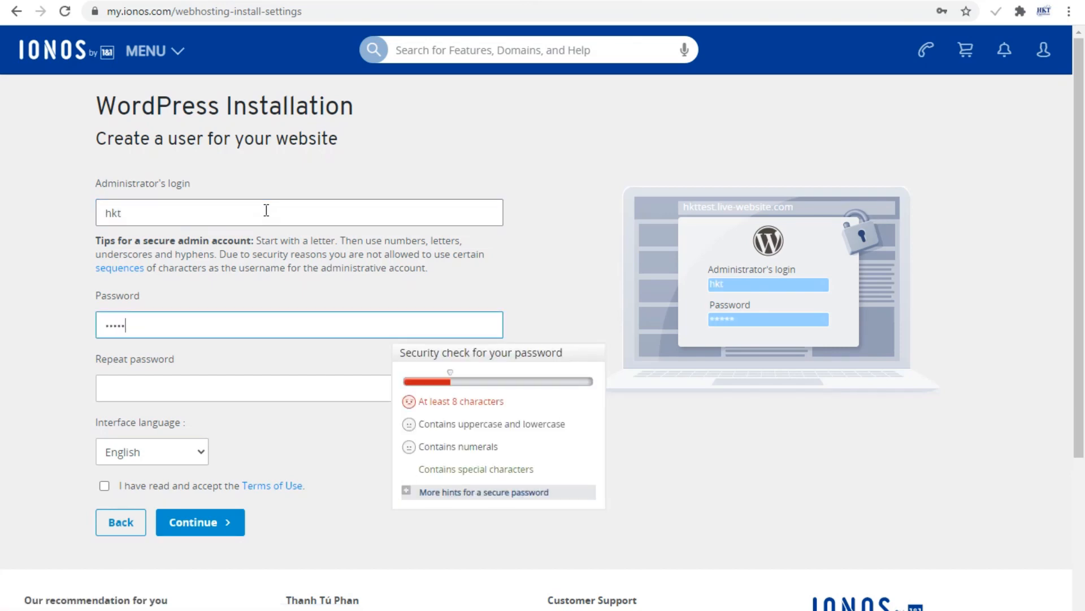
{"action": "type", "text": "**"}
{"action": "key", "text": "Tab"}
{"action": "type", "text": "****"}
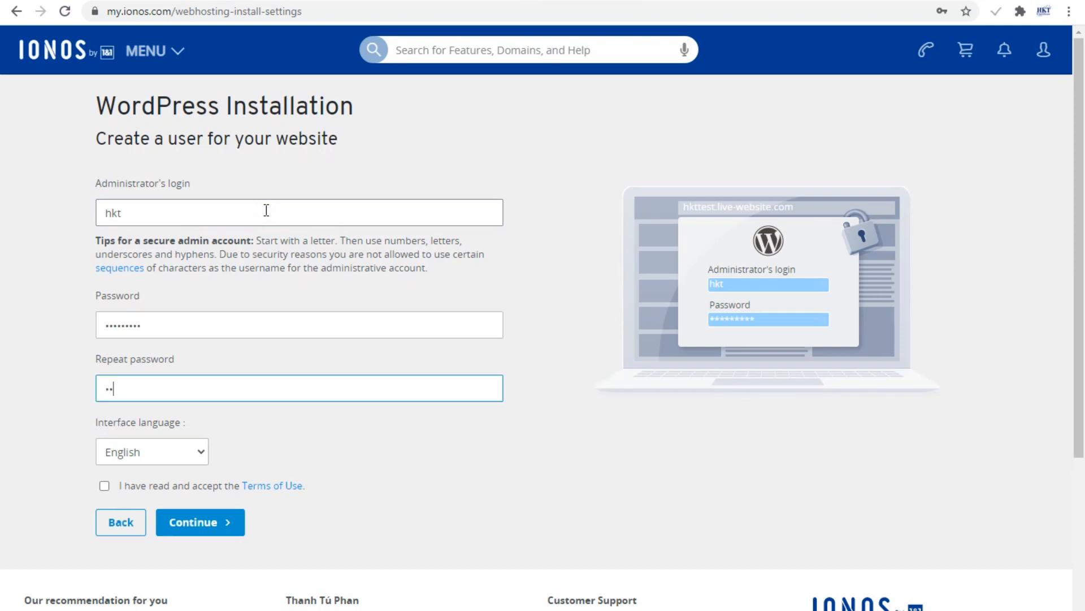
{"action": "type", "text": "*****"}
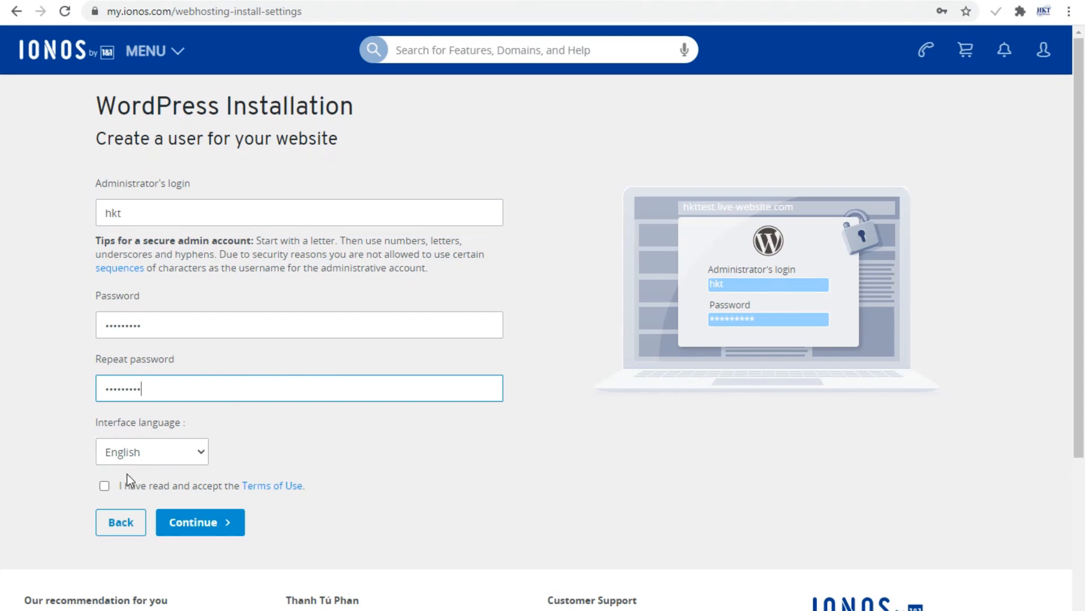
{"action": "left_click", "coordinate": [104, 487]}
{"action": "left_click", "coordinate": [181, 520]}
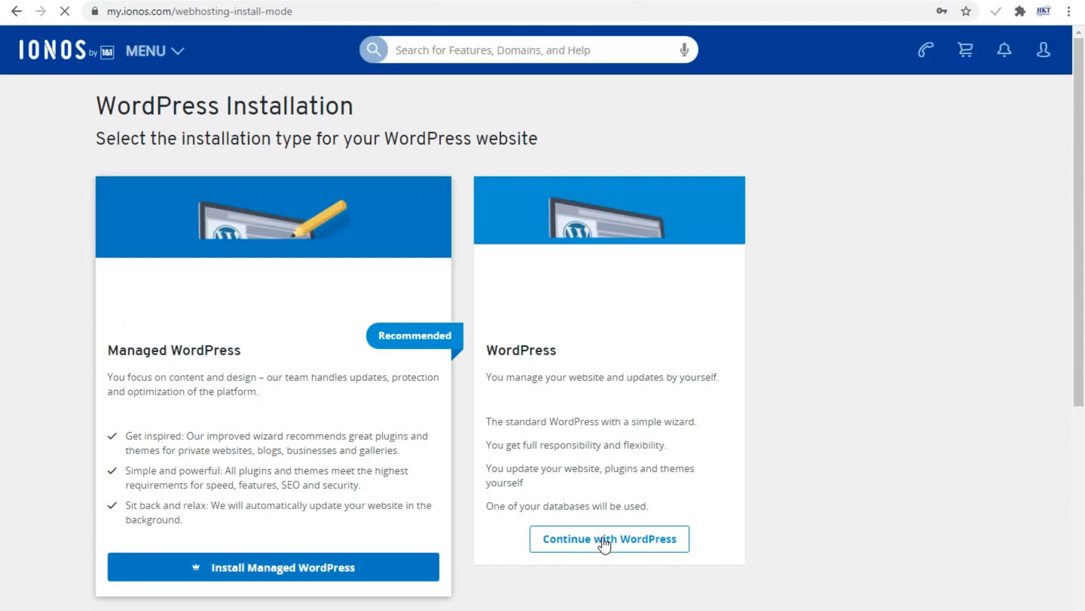
Continue with standard WordPress and assign a domain to the installation.
{"action": "left_click", "coordinate": [603, 539]}
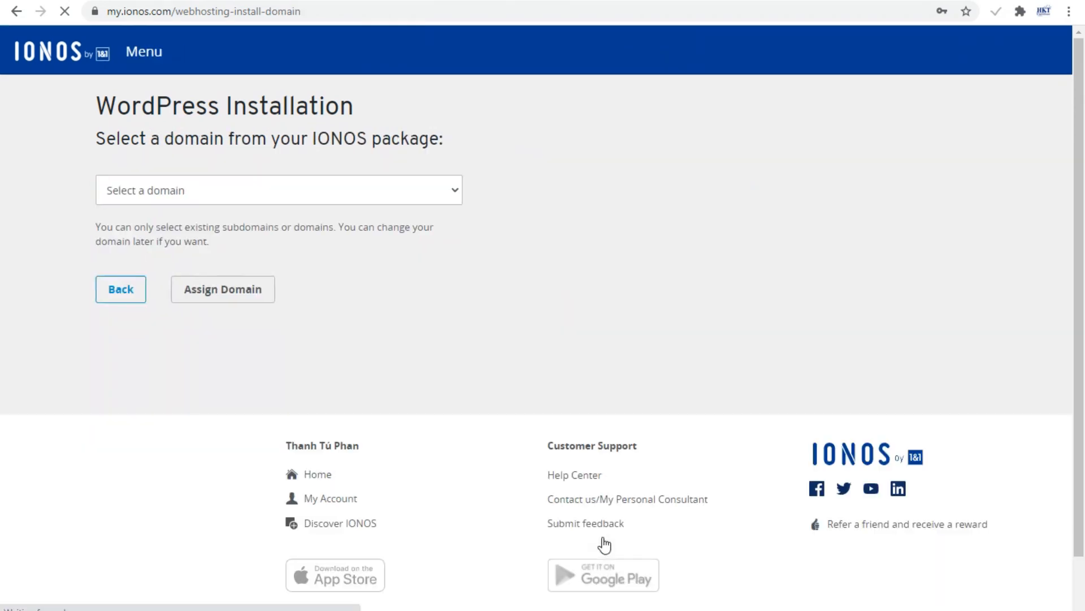
{"action": "left_click", "coordinate": [447, 191]}
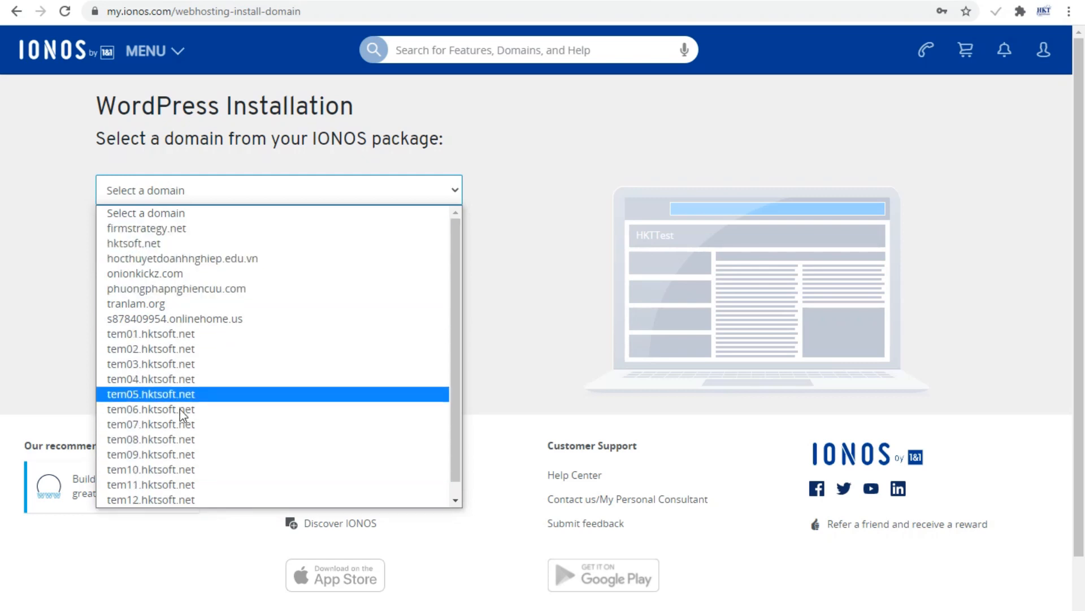
{"action": "key", "text": "Escape"}
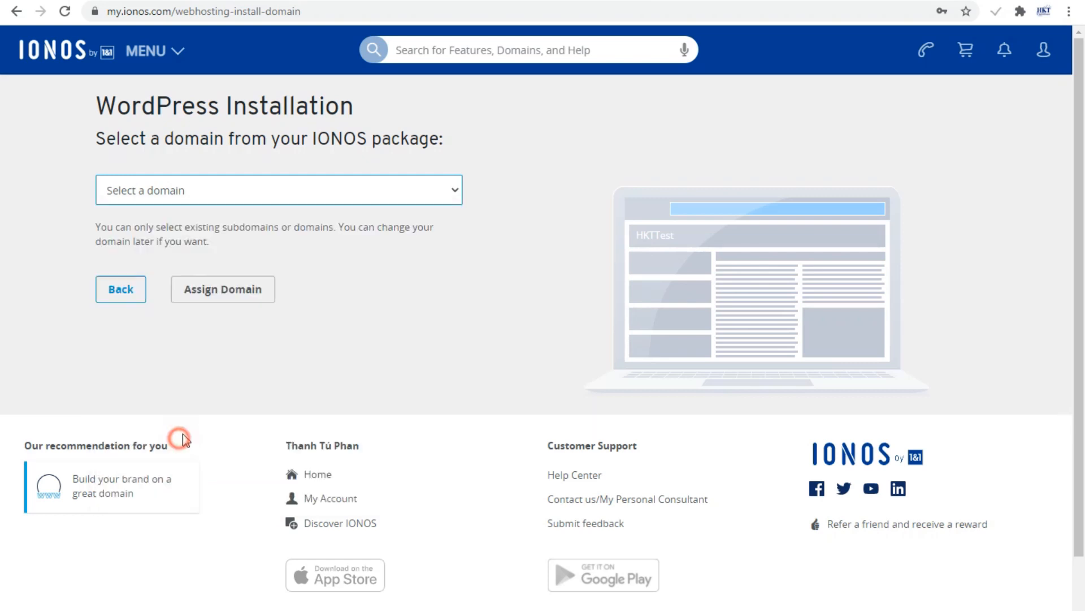
{"action": "left_click", "coordinate": [214, 292]}
{"action": "left_click", "coordinate": [215, 292]}
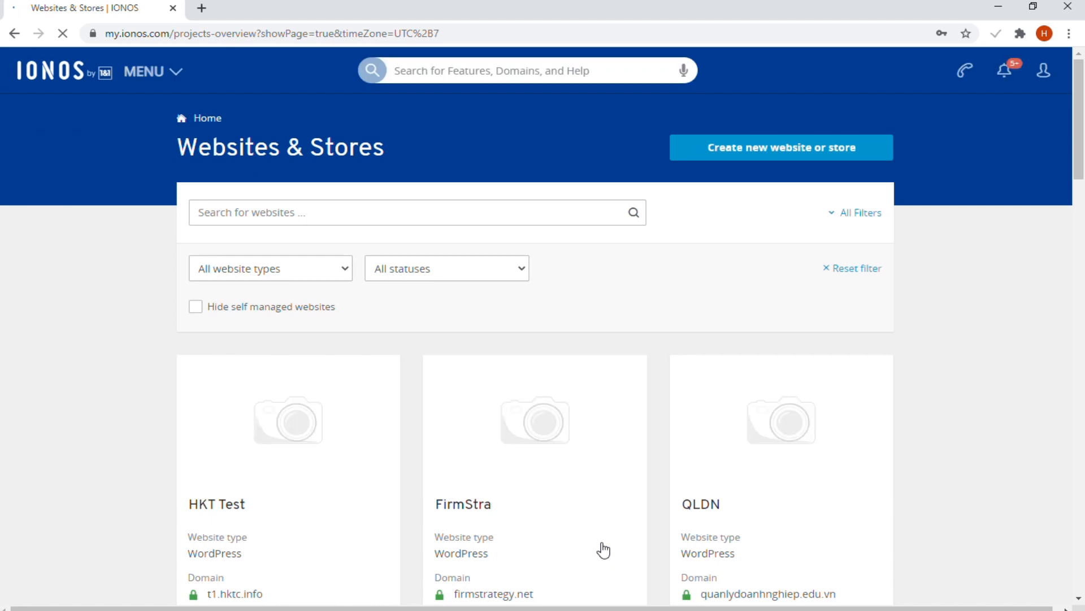
Load the new site t1.hktc.info in a new browser tab.
{"action": "left_click", "coordinate": [210, 14]}
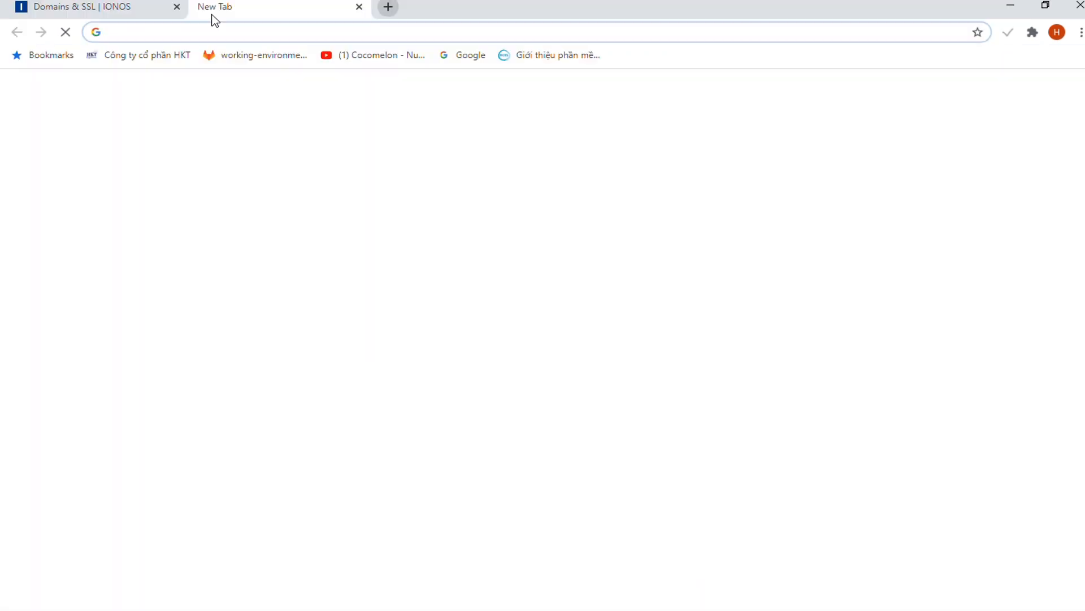
{"action": "type", "text": "t1.hktc.info"}
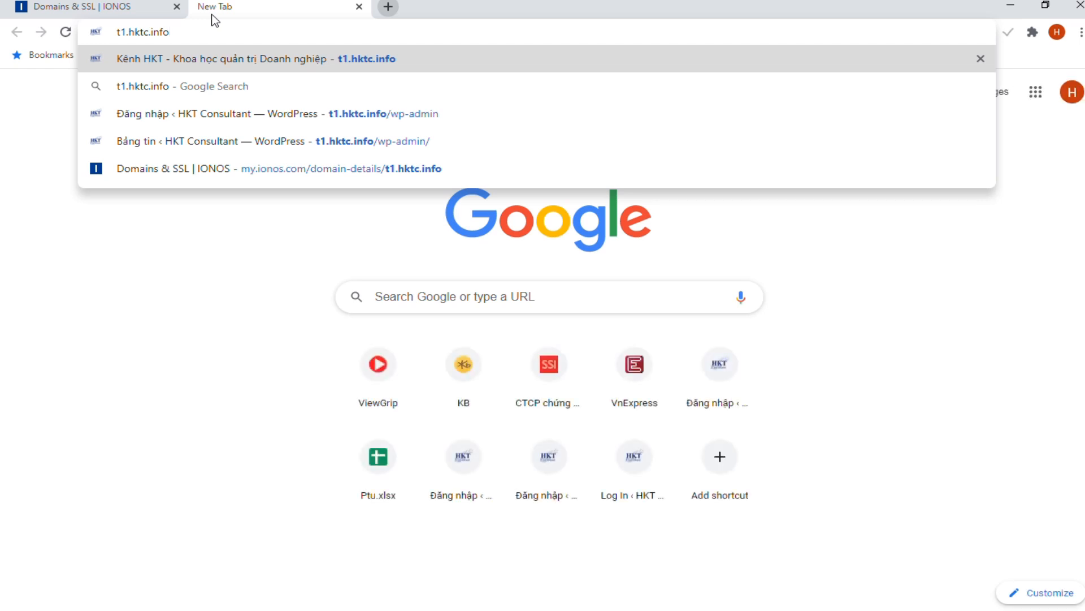
{"action": "key", "text": "Return"}
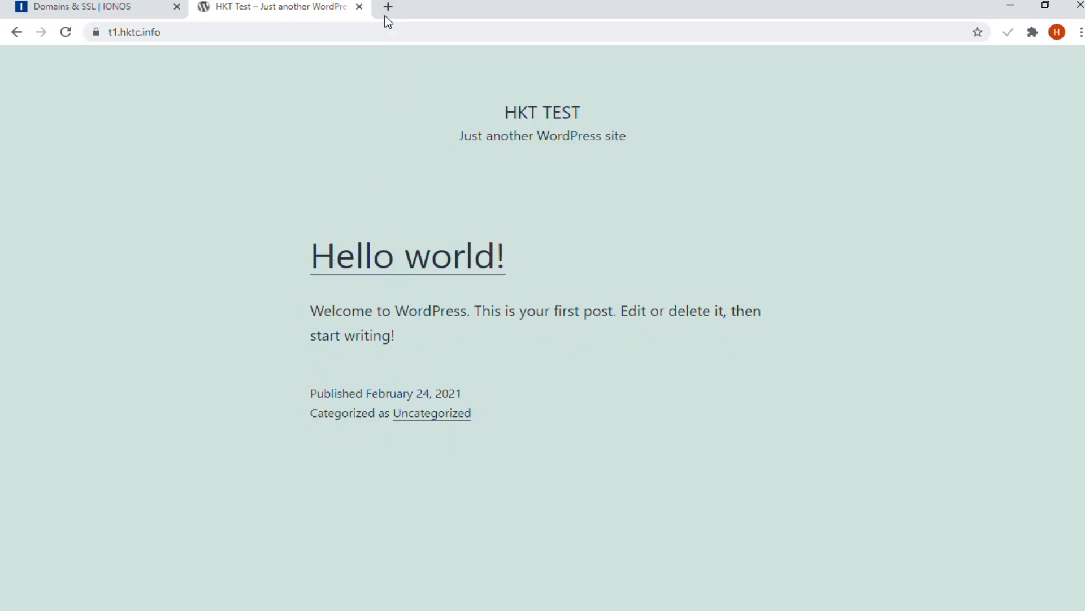
Go to the site's admin login page at t1.hktc.info/wp-admin.
{"action": "left_click", "coordinate": [342, 34]}
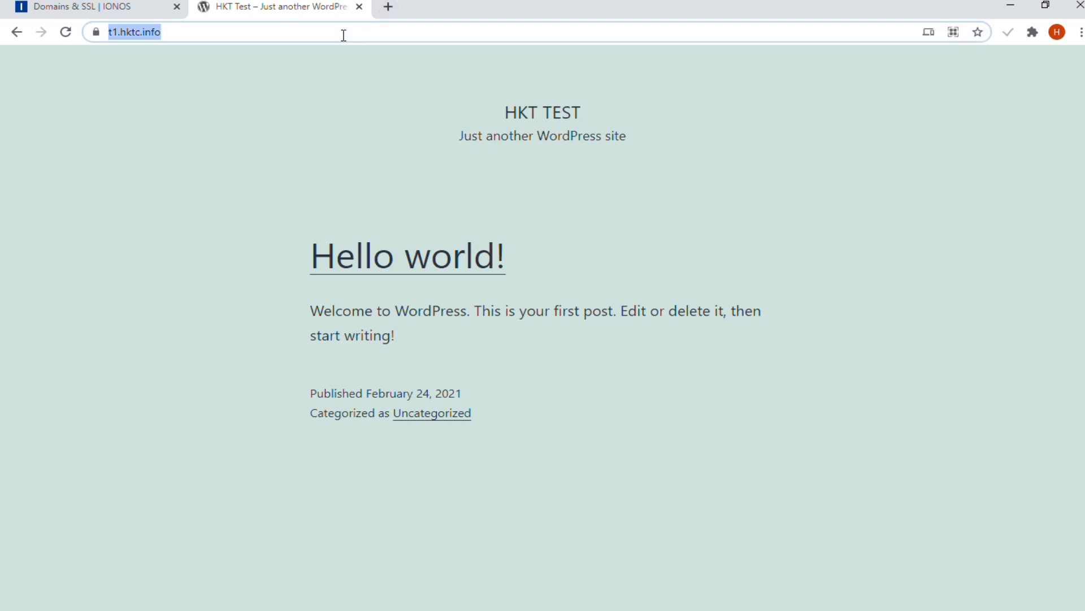
{"action": "left_click", "coordinate": [344, 41]}
{"action": "type", "text": "/"}
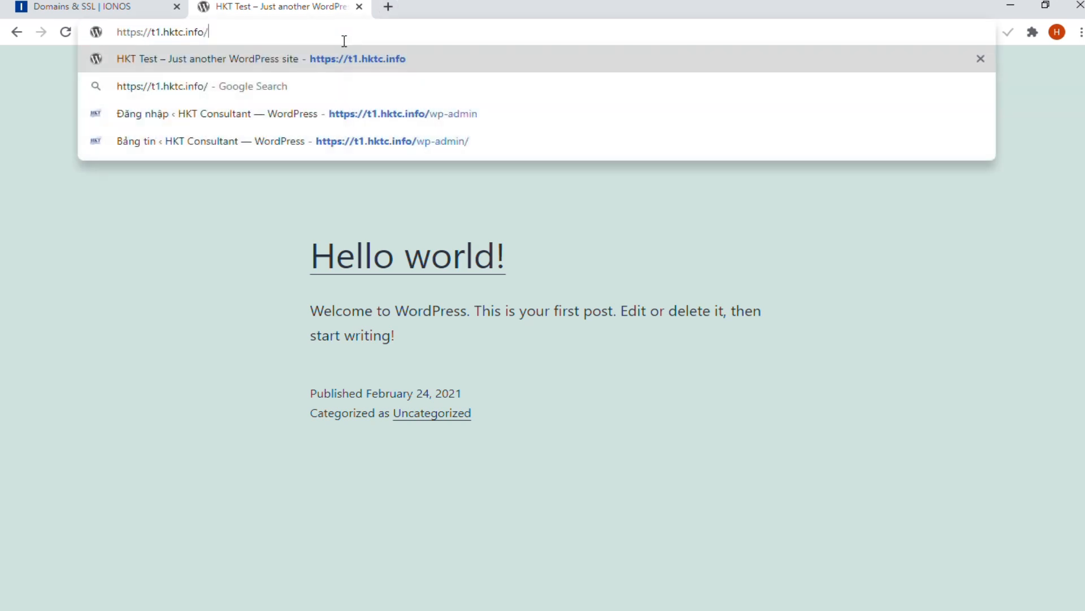
{"action": "type", "text": "wp-admin"}
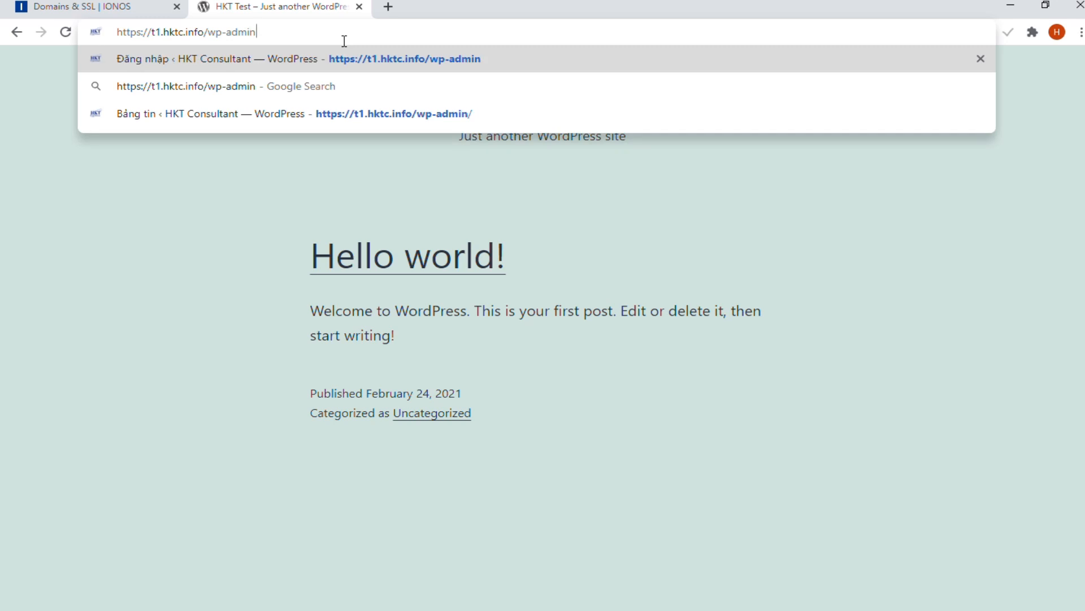
{"action": "key", "text": "Return"}
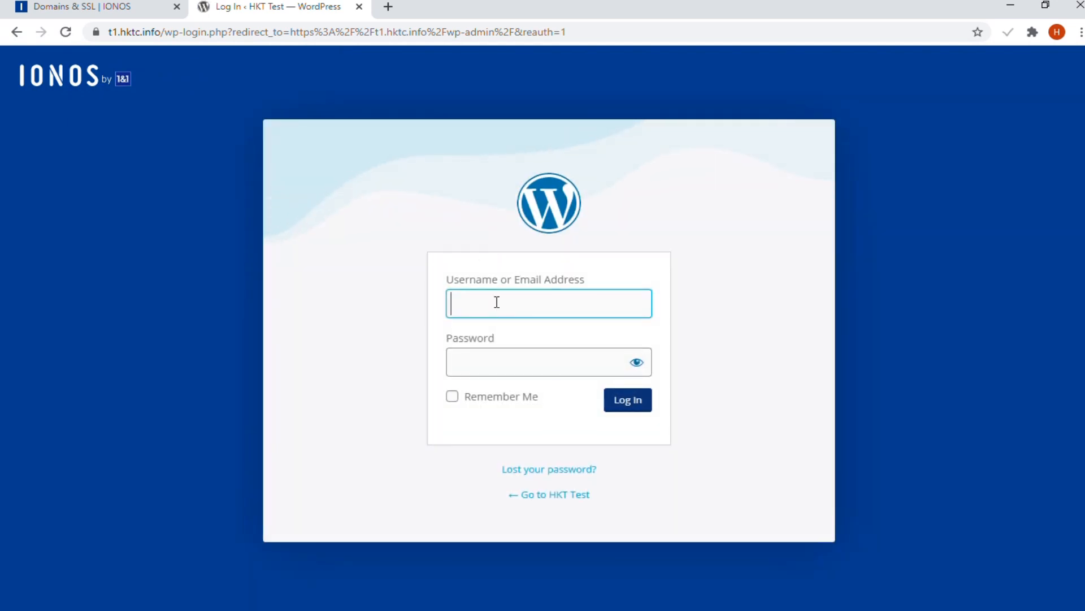
Log in with the admin credentials and decline the IONOS assistant with 'No thanks, I'm an expert'.
{"action": "type", "text": "hkt"}
{"action": "key", "text": "Tab"}
{"action": "type", "text": "*****"}
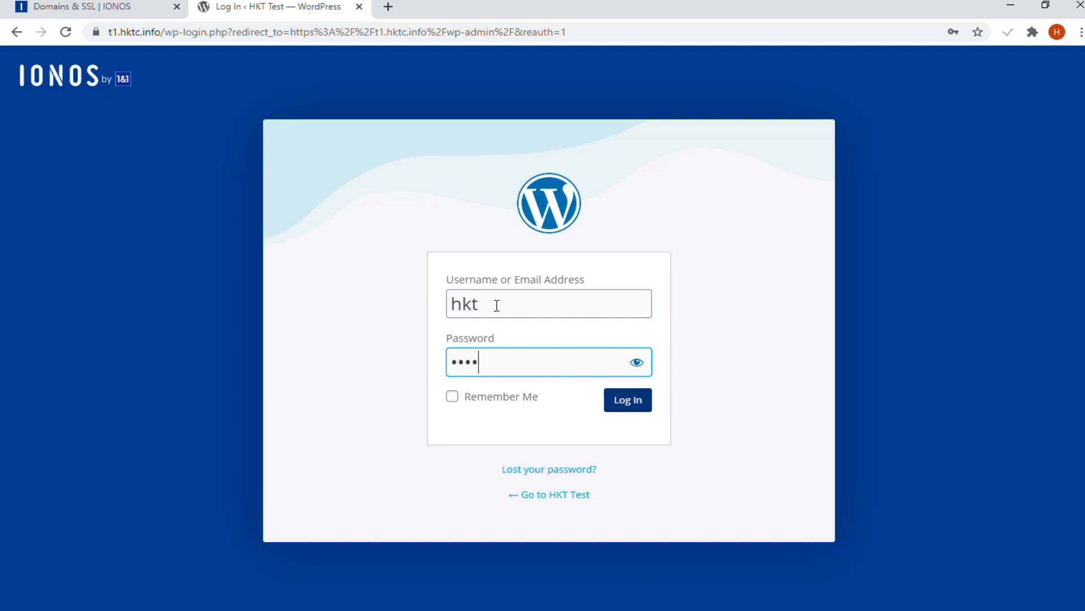
{"action": "type", "text": "****"}
{"action": "key", "text": "Return"}
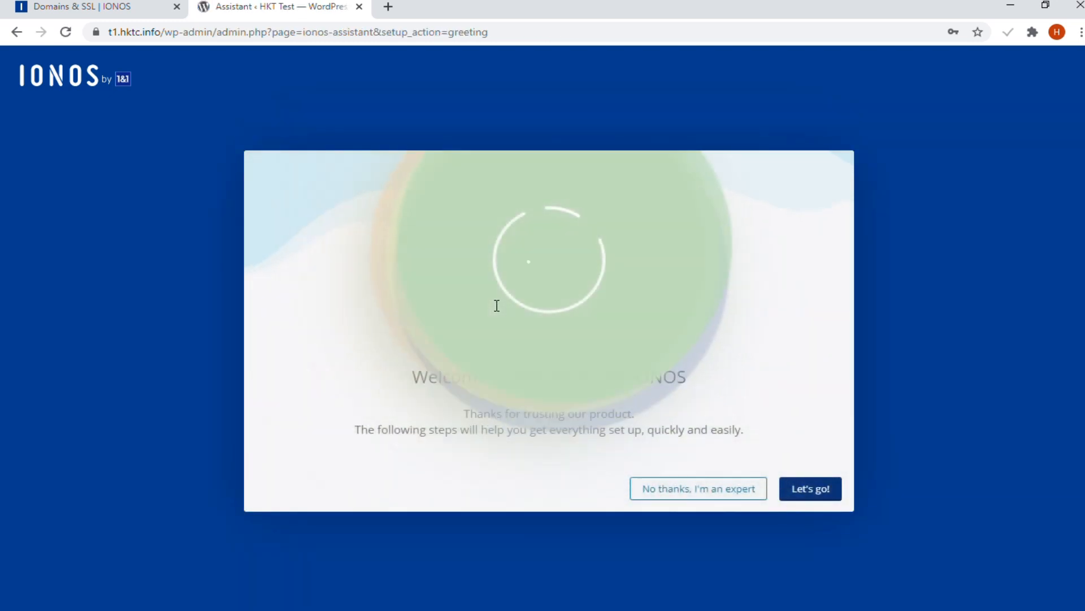
{"action": "left_click", "coordinate": [685, 488]}
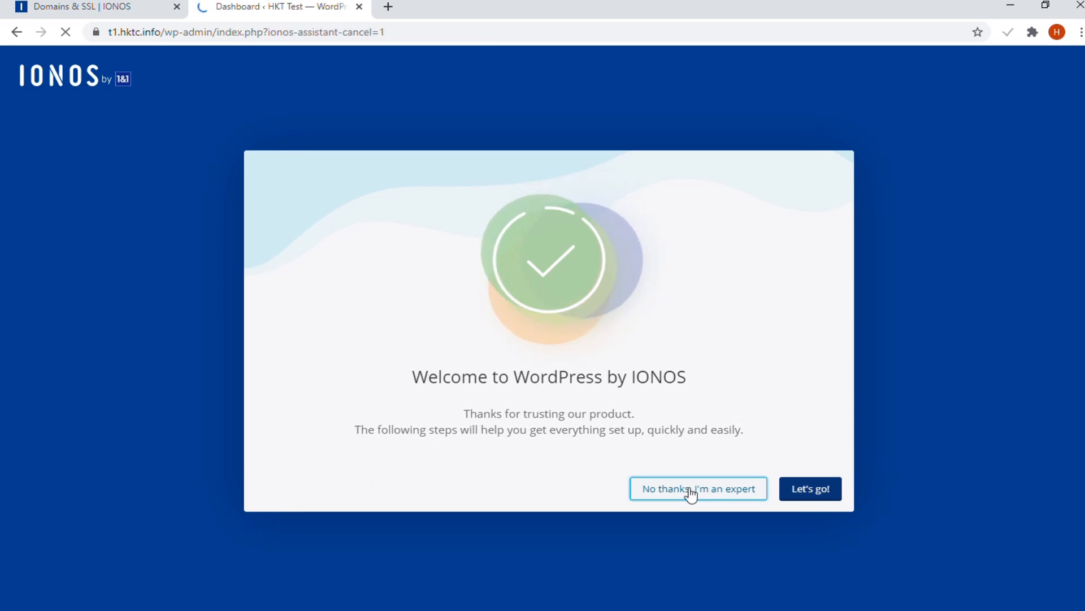